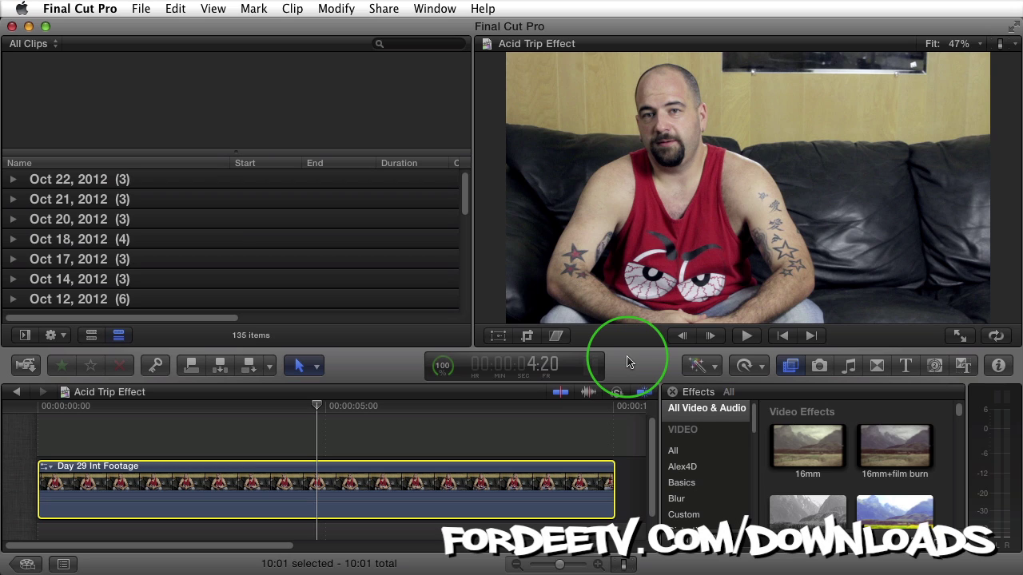
- Switch to Finder and check that Acid Trip sits in Movies > Motion Templates > Effects > FordeeTV
{"action": "key", "text": "super+Tab"}
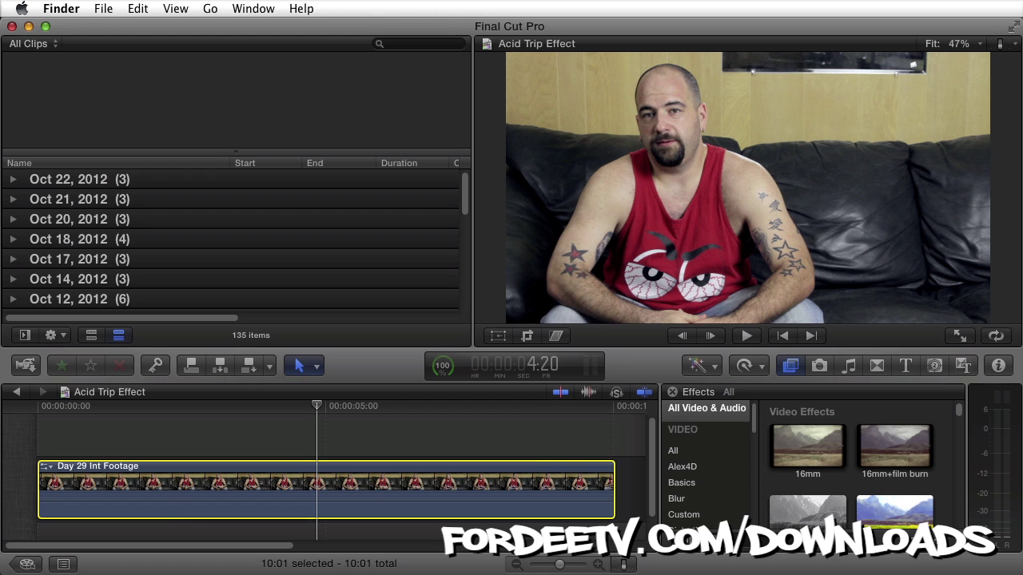
{"action": "left_click_drag", "start_coordinate": [582, 264], "coordinate": [582, 161]}
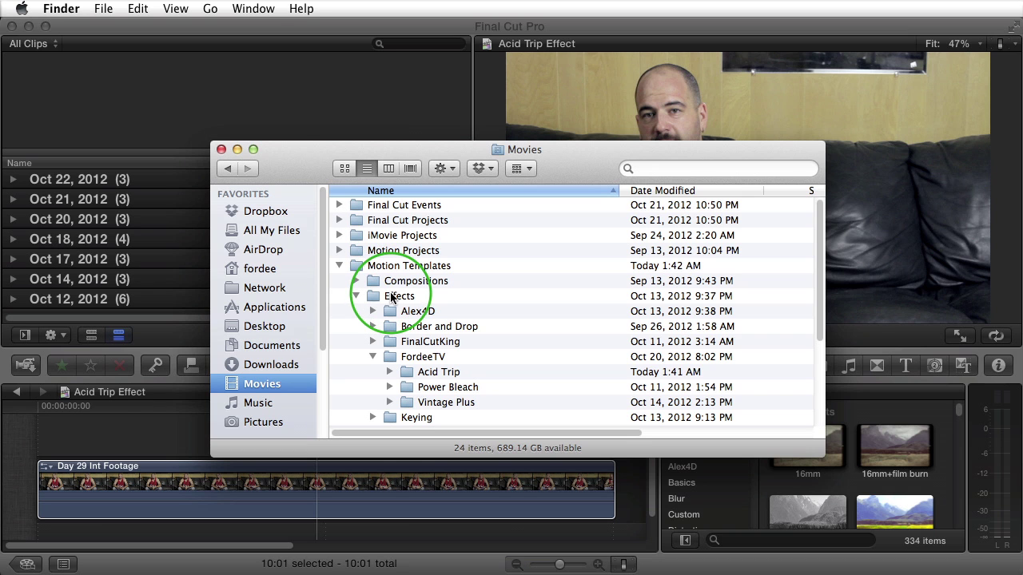
- Put Finder away and apply FordeeTV's Acid Trip effect to the Day 29 Int Footage clip
{"action": "left_click", "coordinate": [237, 150]}
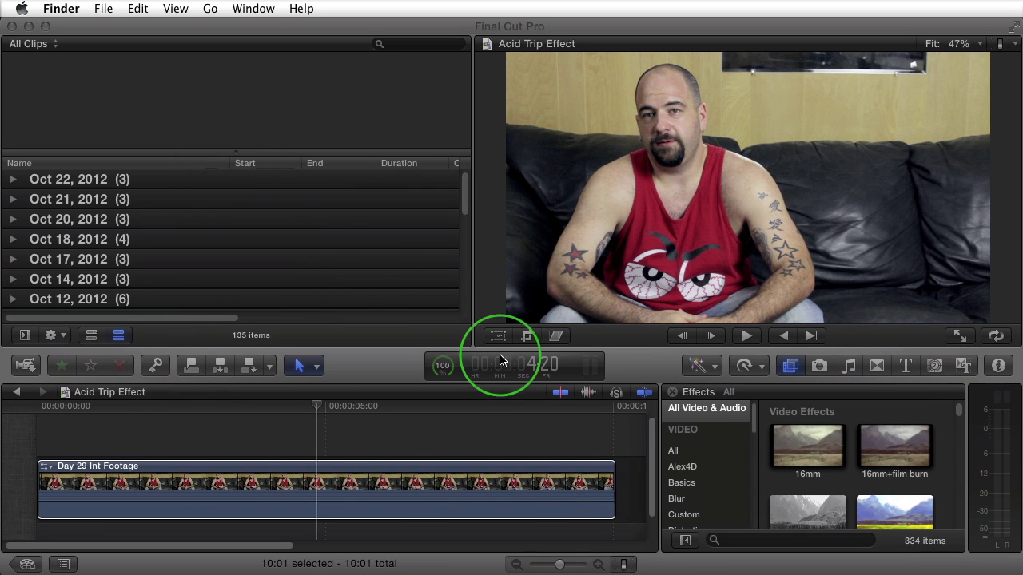
{"action": "left_click", "coordinate": [627, 367]}
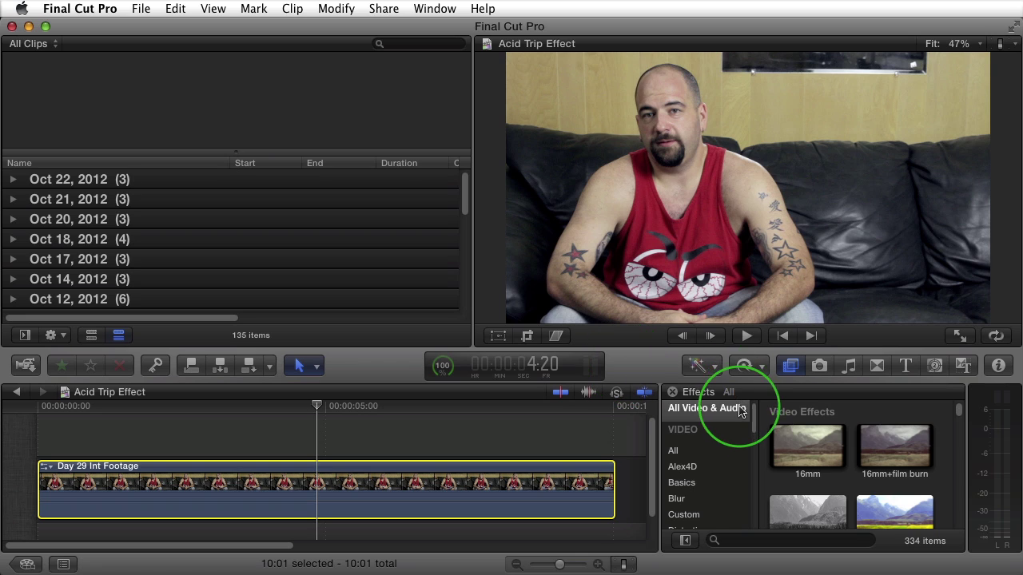
{"action": "scroll", "coordinate": [719, 464], "scroll_direction": "down", "scroll_amount": 3}
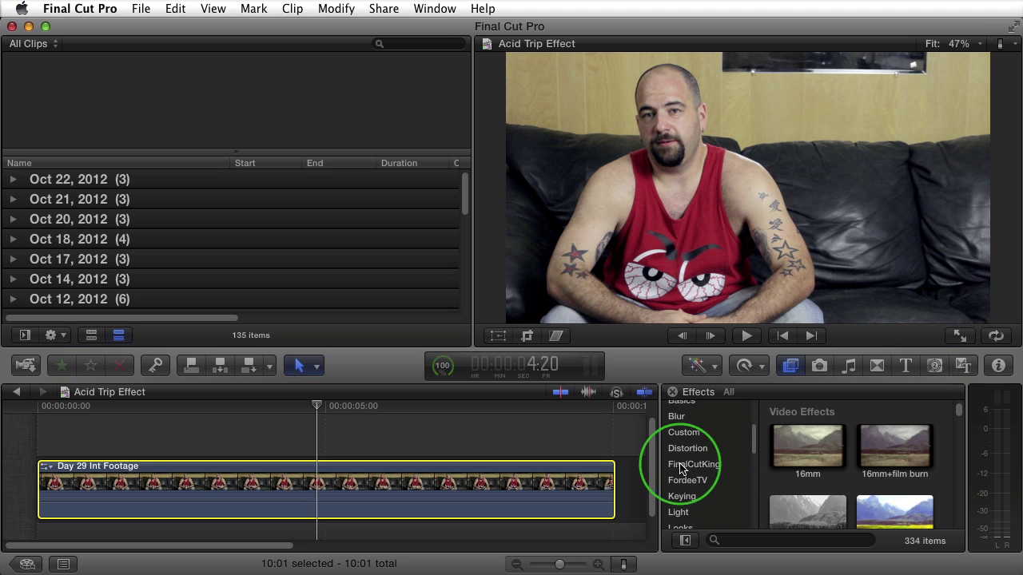
{"action": "left_click", "coordinate": [791, 366]}
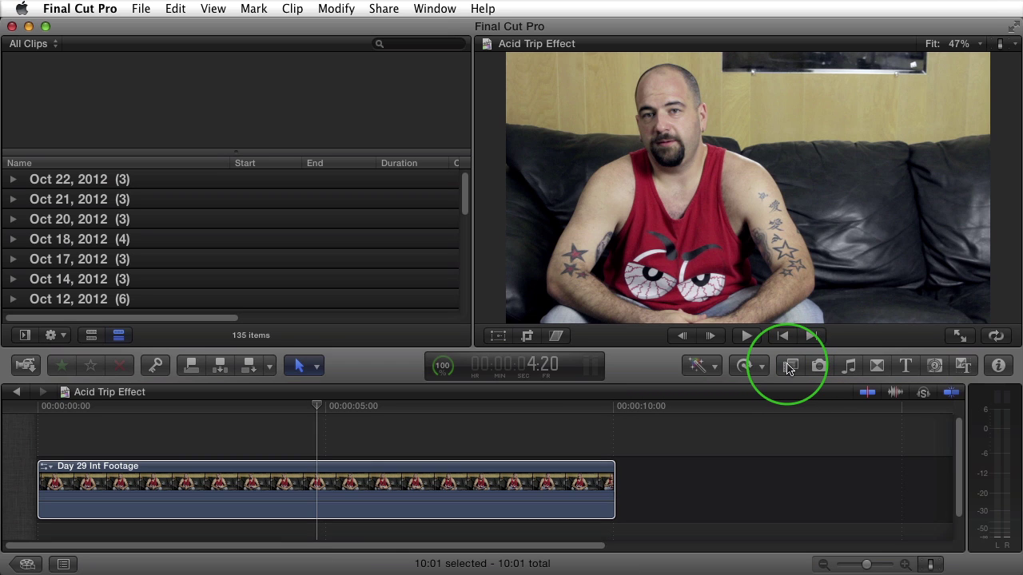
{"action": "left_click", "coordinate": [790, 366]}
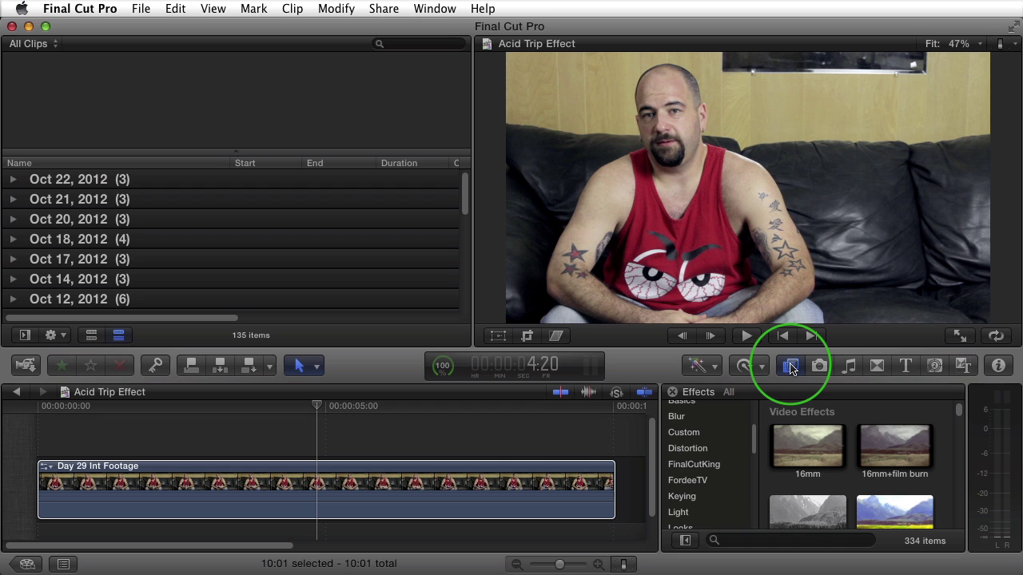
{"action": "left_click", "coordinate": [683, 481]}
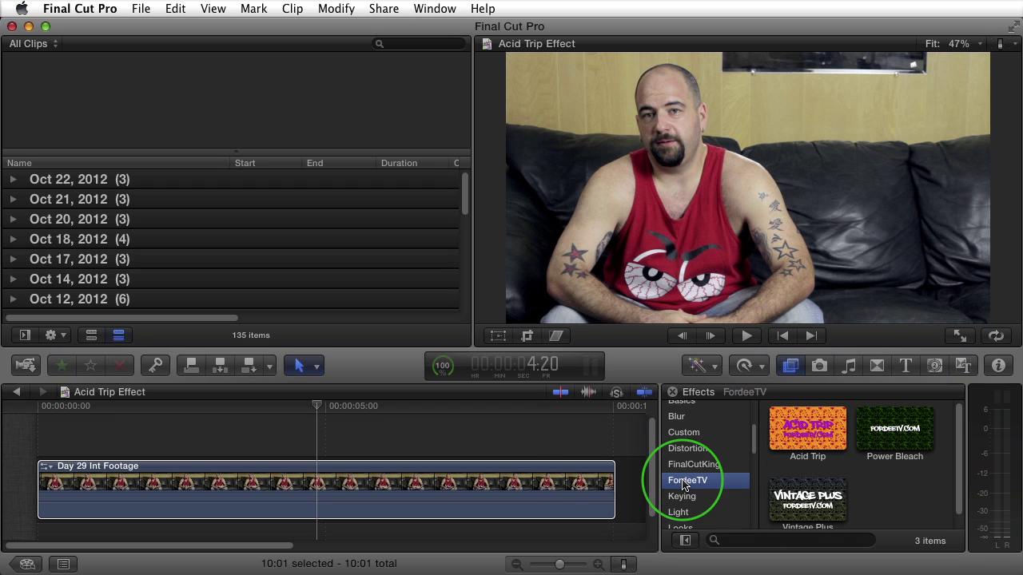
{"action": "left_click", "coordinate": [544, 476]}
{"action": "double_click", "coordinate": [800, 432]}
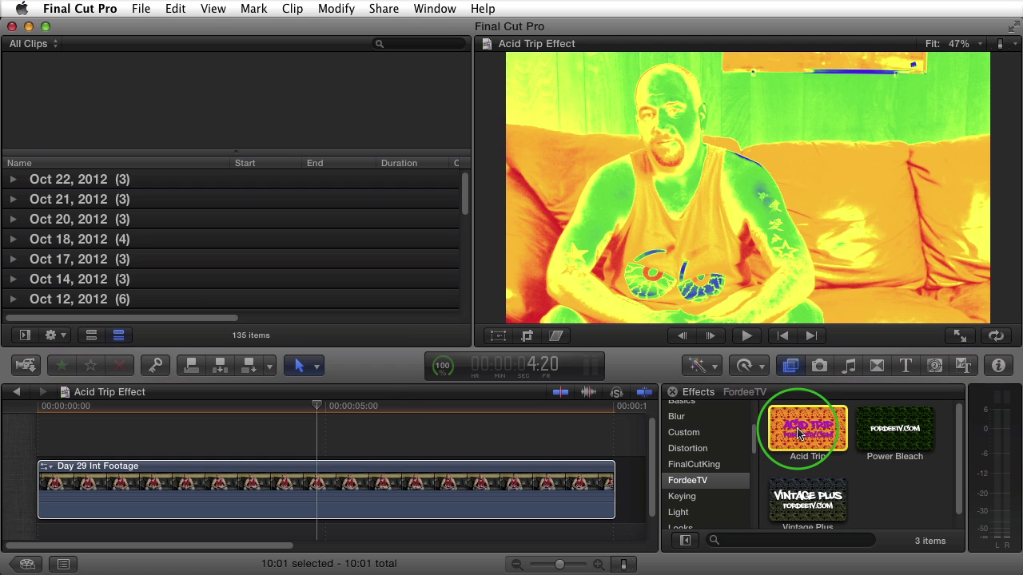
- Scrub back to earlier frames and play the clip to preview the Acid Trip effect
{"action": "left_click", "coordinate": [318, 410]}
{"action": "left_click_drag", "start_coordinate": [317, 409], "coordinate": [126, 407]}
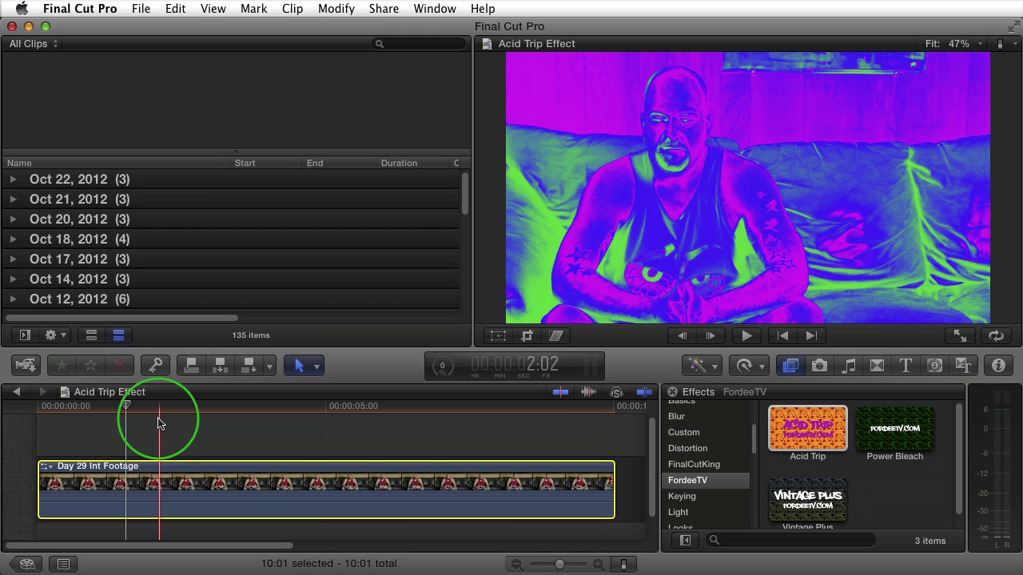
{"action": "key", "text": "space"}
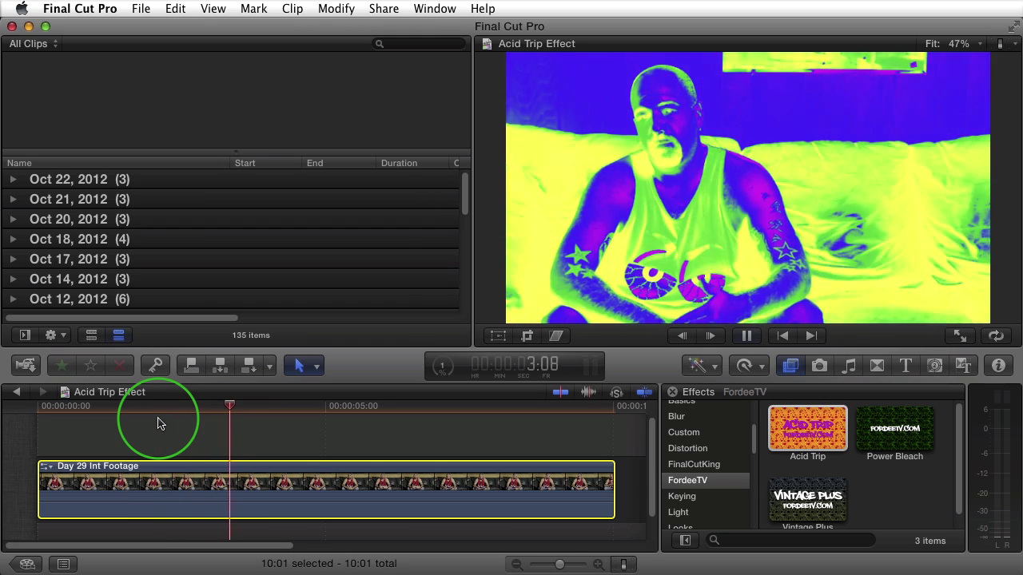
{"action": "key", "text": "space"}
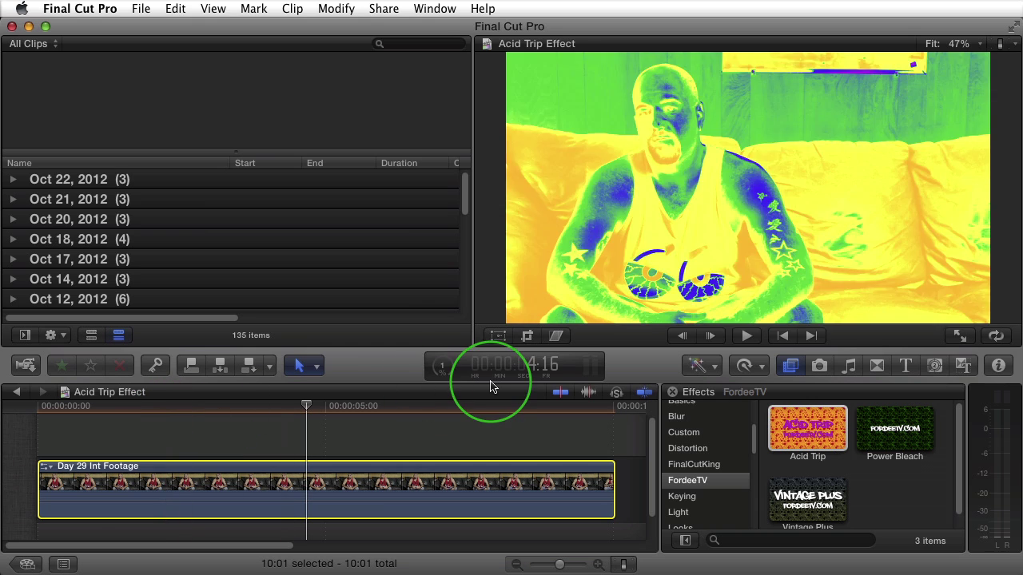
- Set the clip's Acid Trip Trip Speed to Fastest and preview it from the start
{"action": "left_click", "coordinate": [999, 366]}
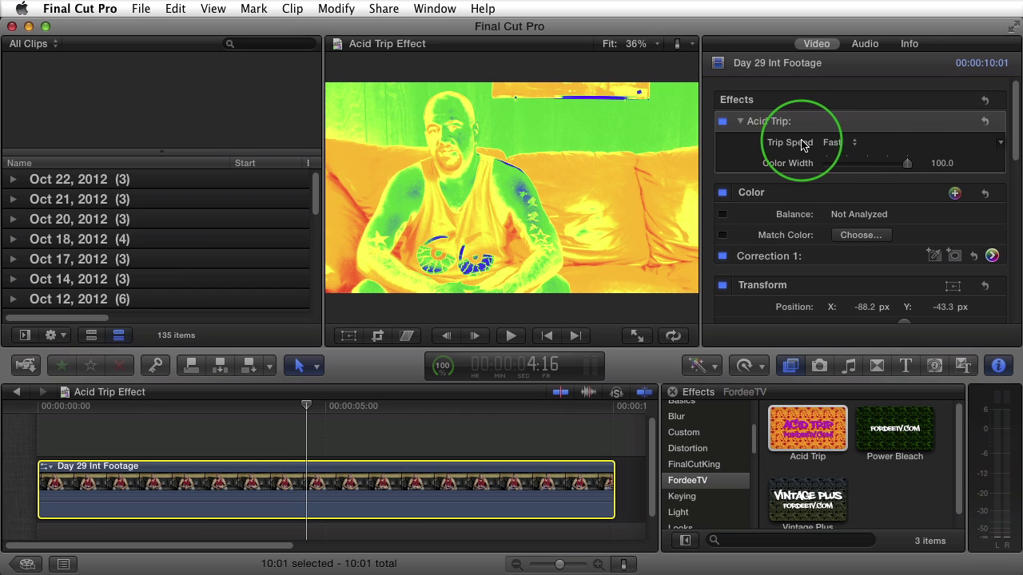
{"action": "left_click", "coordinate": [833, 146]}
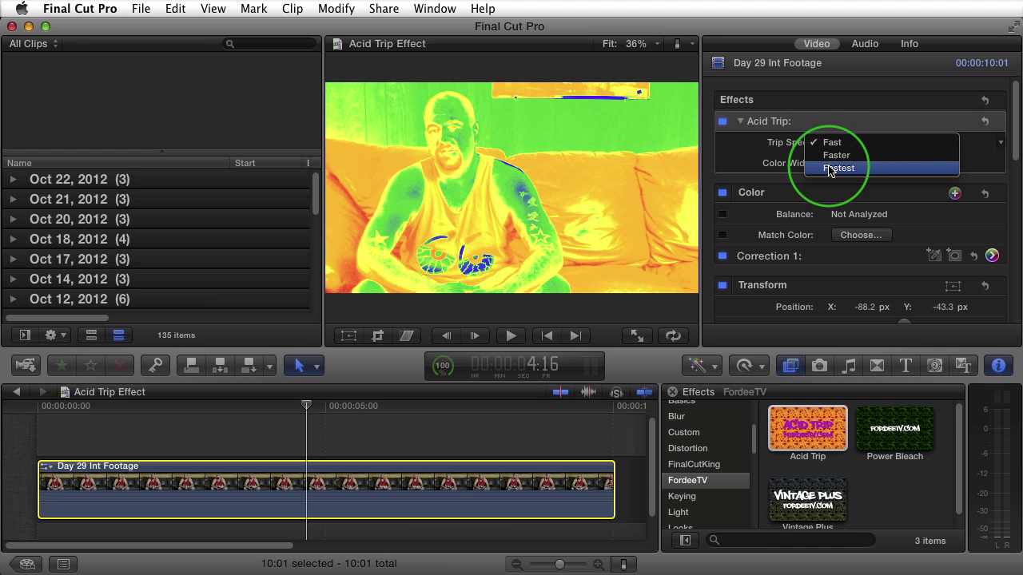
{"action": "left_click", "coordinate": [831, 169]}
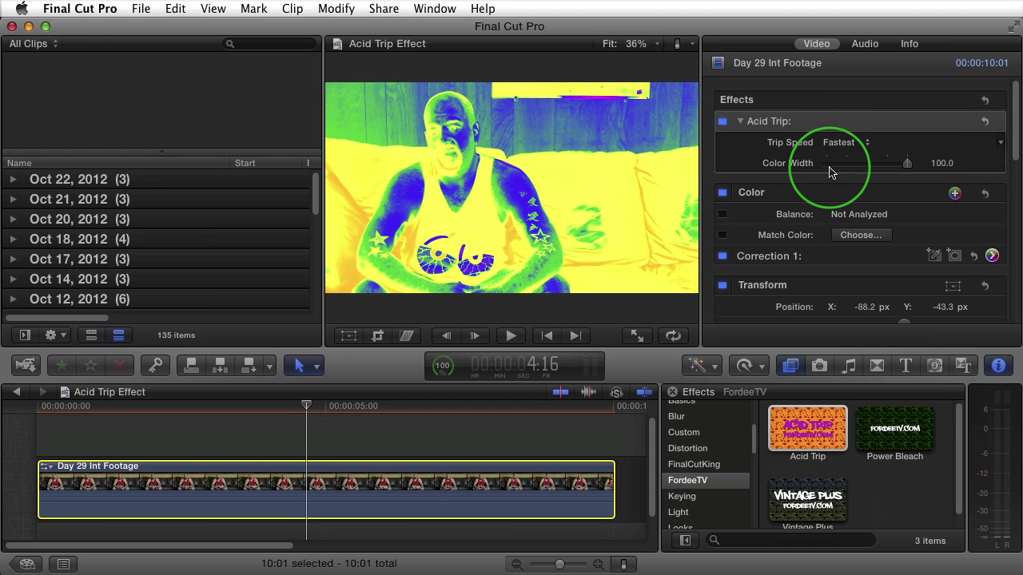
{"action": "key", "text": "space"}
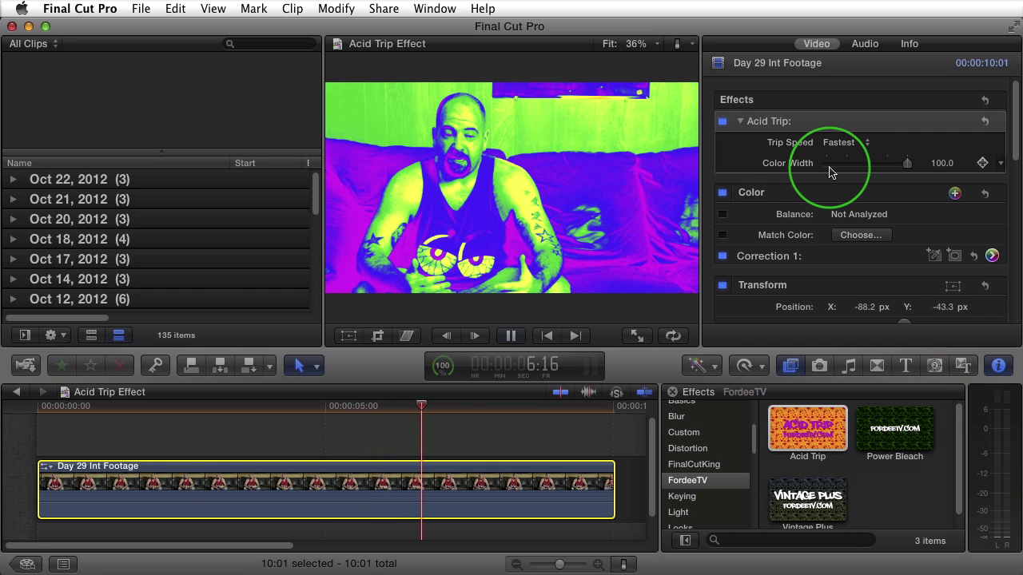
{"action": "key", "text": "space"}
{"action": "key", "text": "Home"}
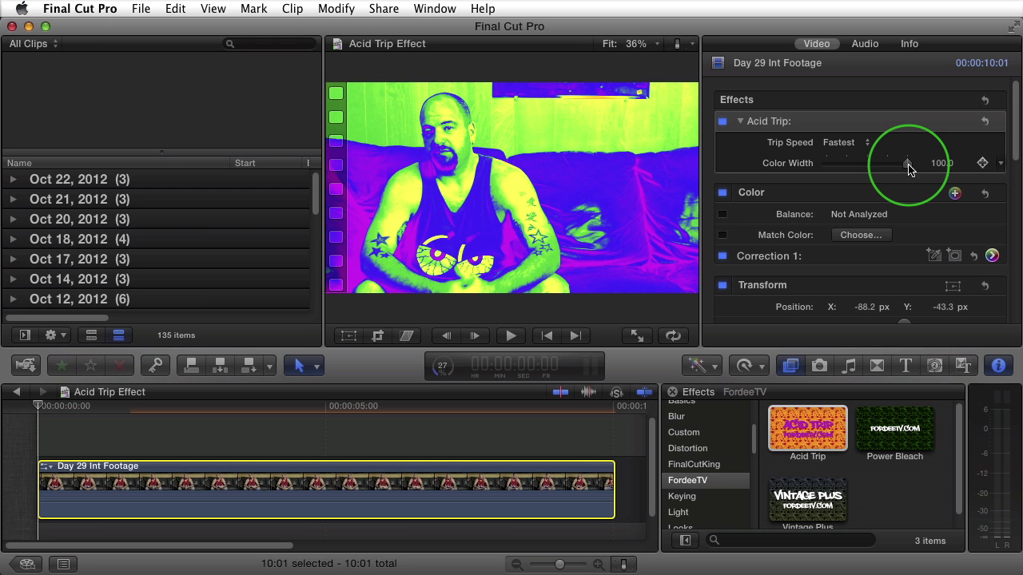
{"action": "key", "text": "space"}
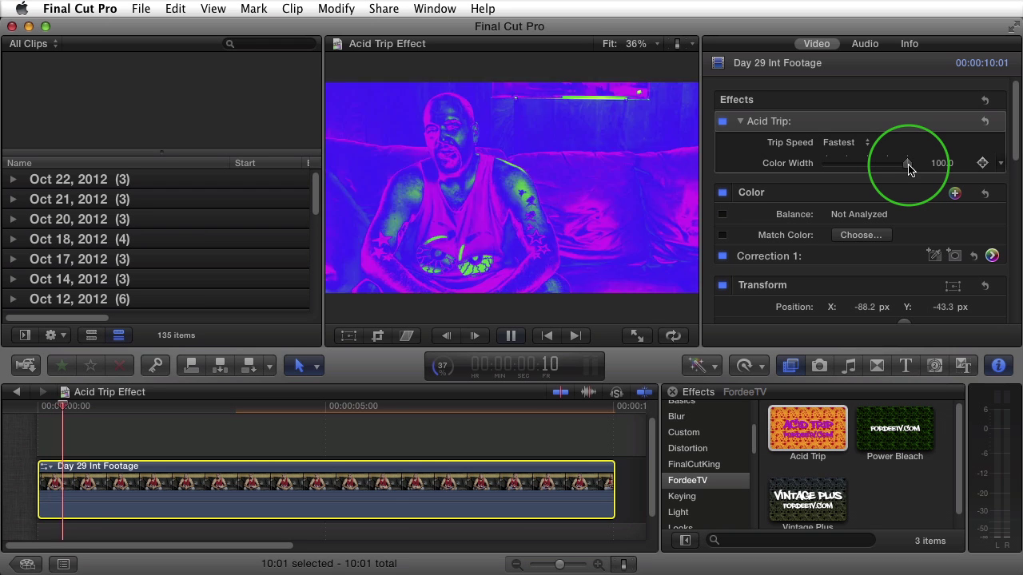
{"action": "key", "text": "space"}
- Lower Color Width from 100 to 0 and play back to preview the look
{"action": "left_click_drag", "start_coordinate": [909, 169], "coordinate": [794, 165]}
{"action": "key", "text": "space"}
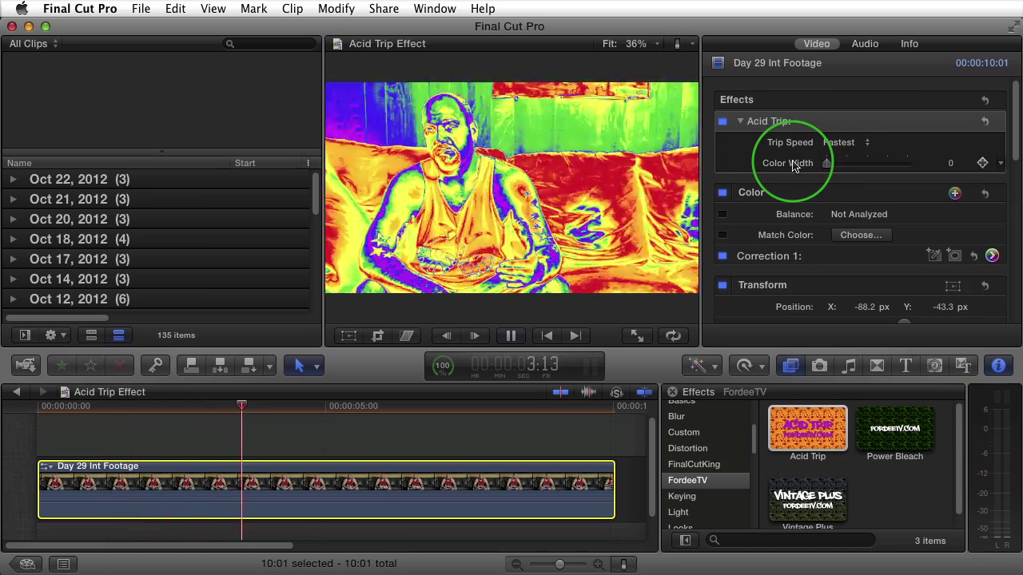
{"action": "key", "text": "space"}
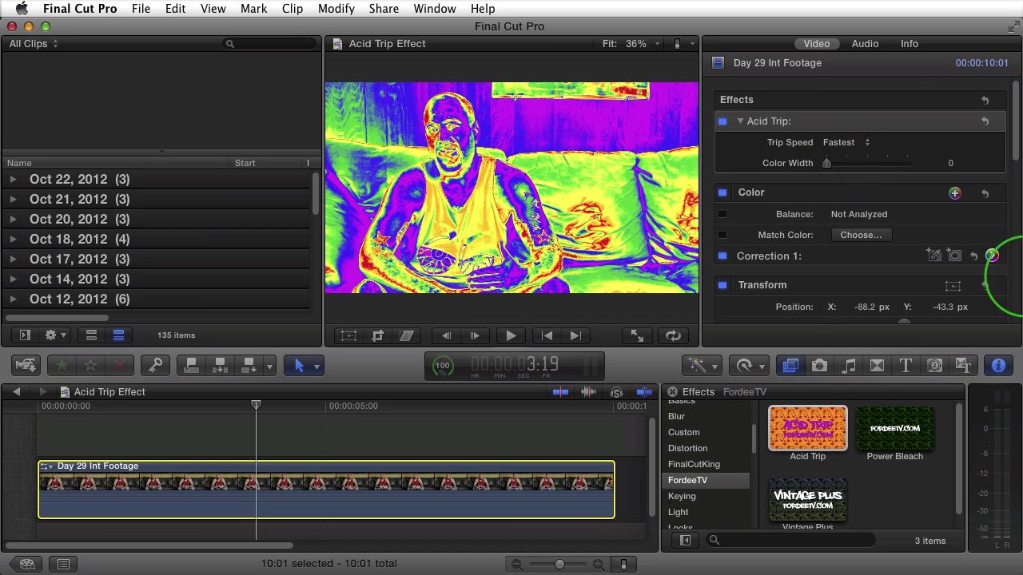
- Layer the FordeeTV Arrows Plus Lite generator over the footage and apply Acid Trip to it
{"action": "left_click", "coordinate": [933, 368]}
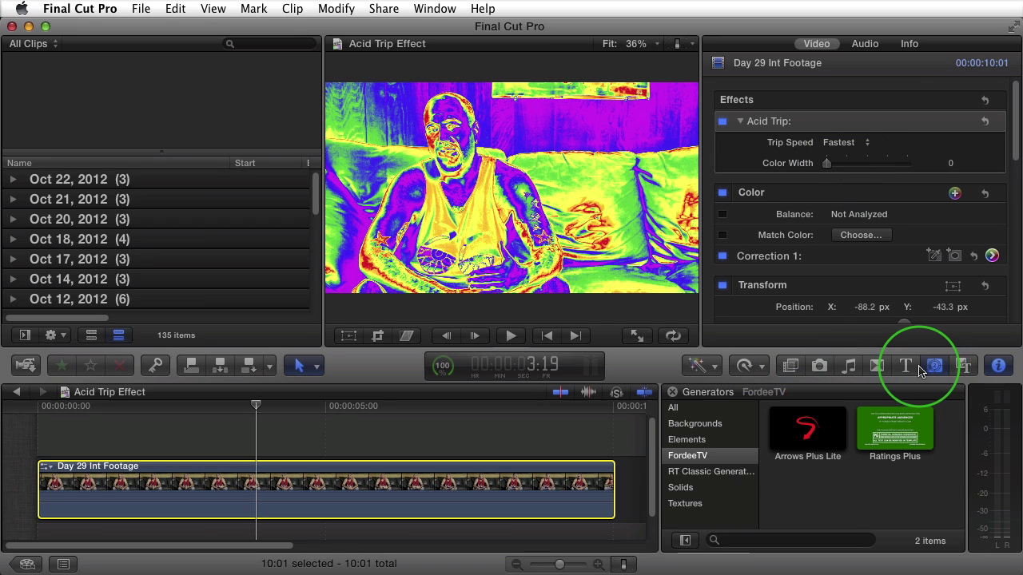
{"action": "left_click", "coordinate": [780, 440]}
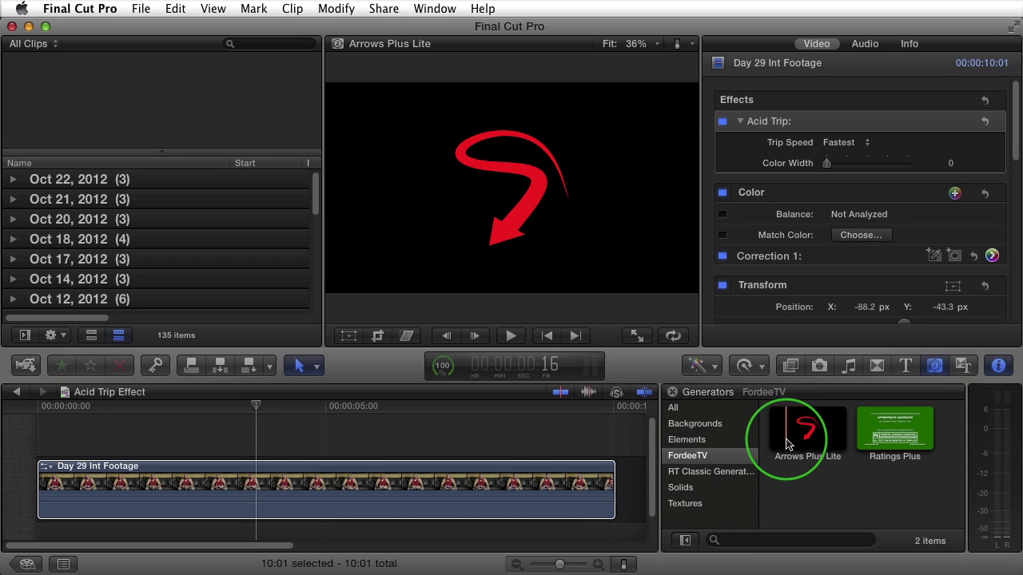
{"action": "left_click_drag", "start_coordinate": [795, 444], "coordinate": [37, 426]}
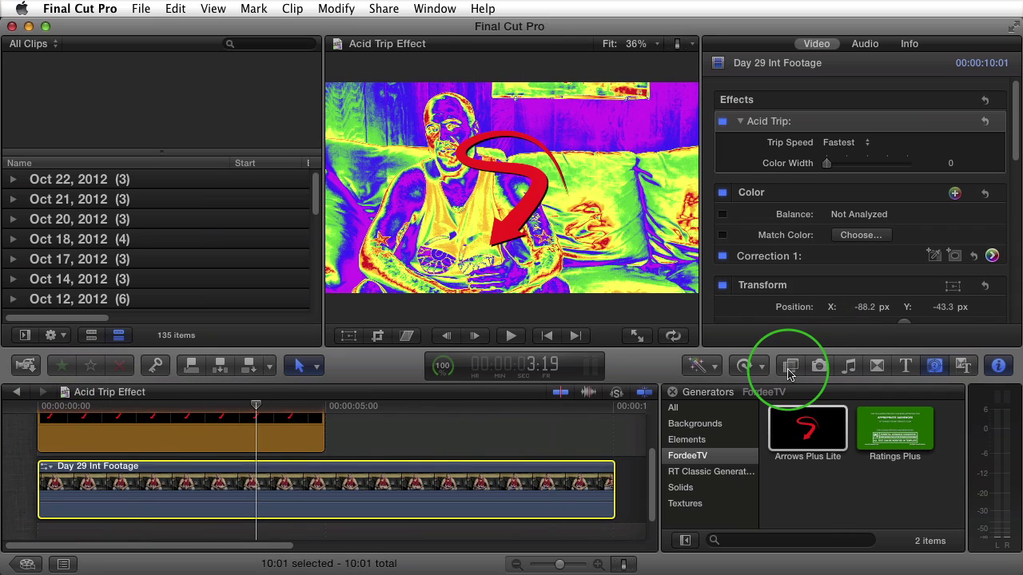
{"action": "left_click", "coordinate": [790, 365]}
{"action": "left_click_drag", "start_coordinate": [808, 427], "coordinate": [177, 437]}
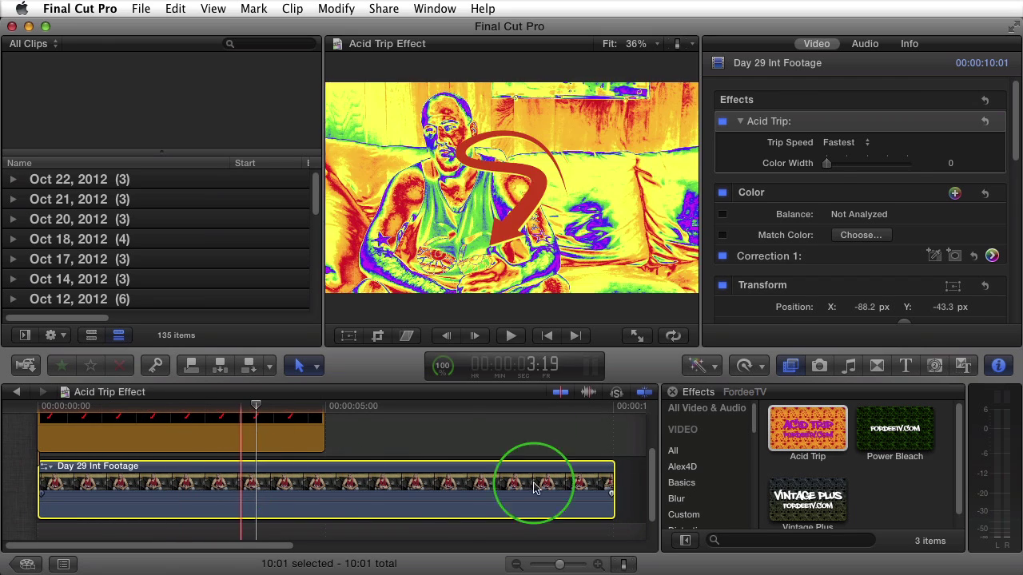
- Remove Acid Trip from the footage, preview the arrow, then delete the arrow clip
{"action": "key", "text": "Delete"}
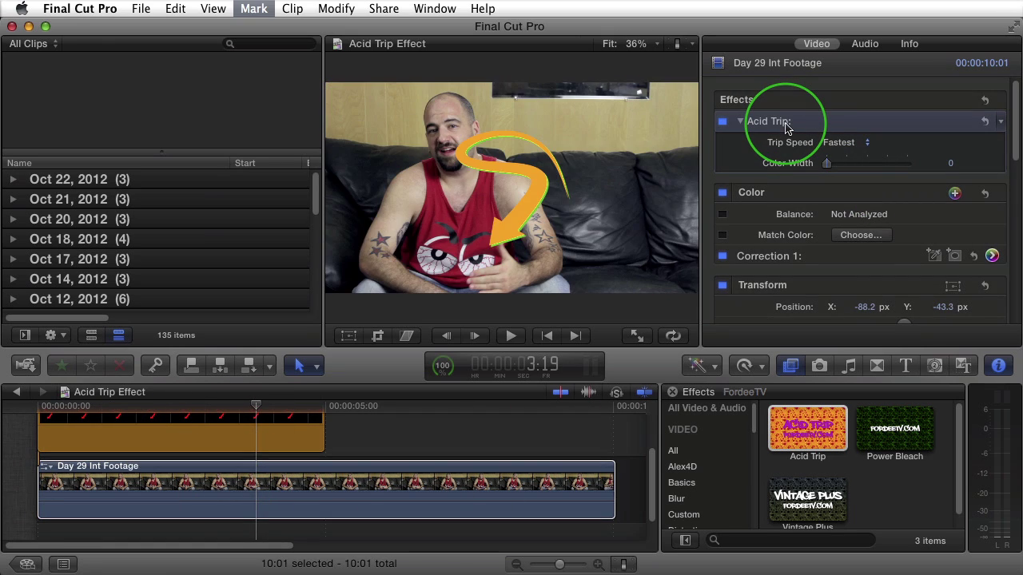
{"action": "left_click_drag", "start_coordinate": [244, 406], "coordinate": [35, 416]}
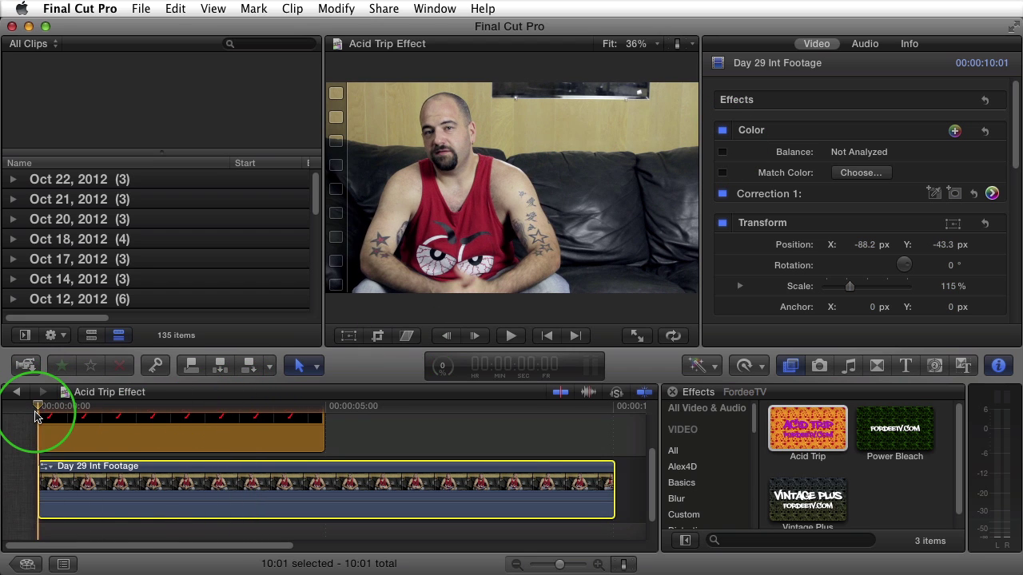
{"action": "key", "text": "space"}
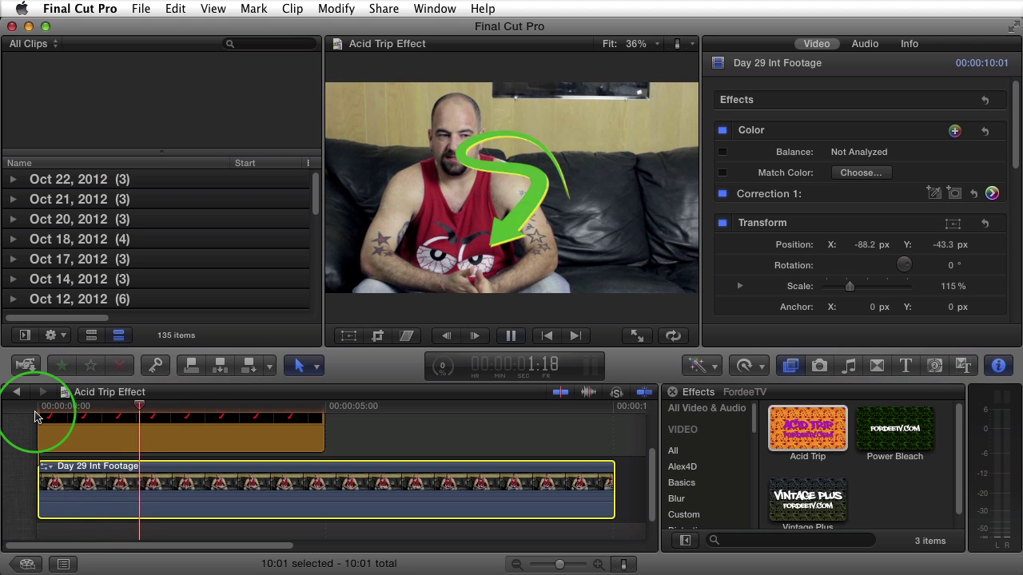
{"action": "key", "text": "space"}
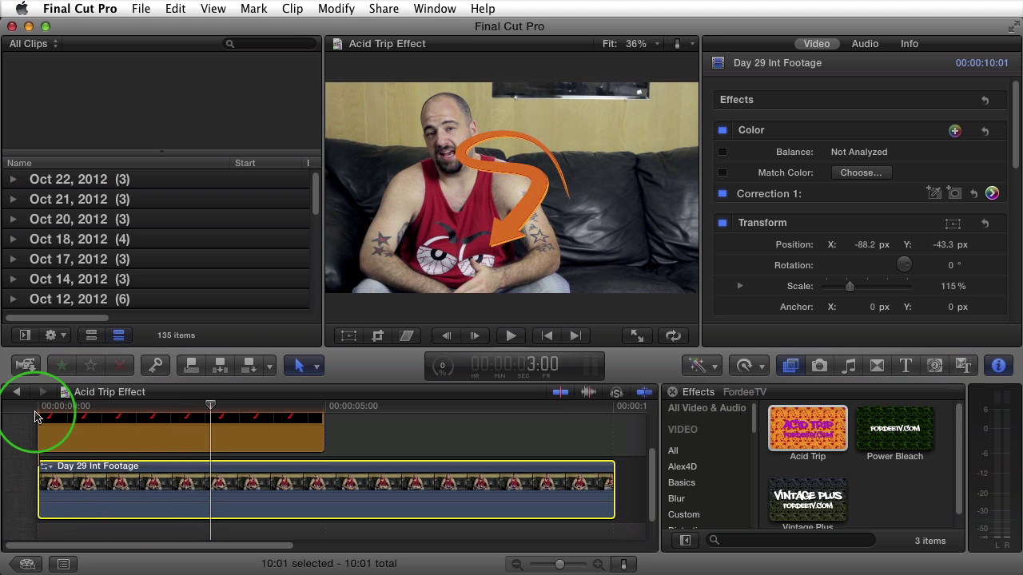
{"action": "left_click", "coordinate": [232, 432]}
{"action": "key", "text": "Delete"}
- Place the Caustics generator from All Generators at the start of the timeline above the footage
{"action": "left_click", "coordinate": [889, 446]}
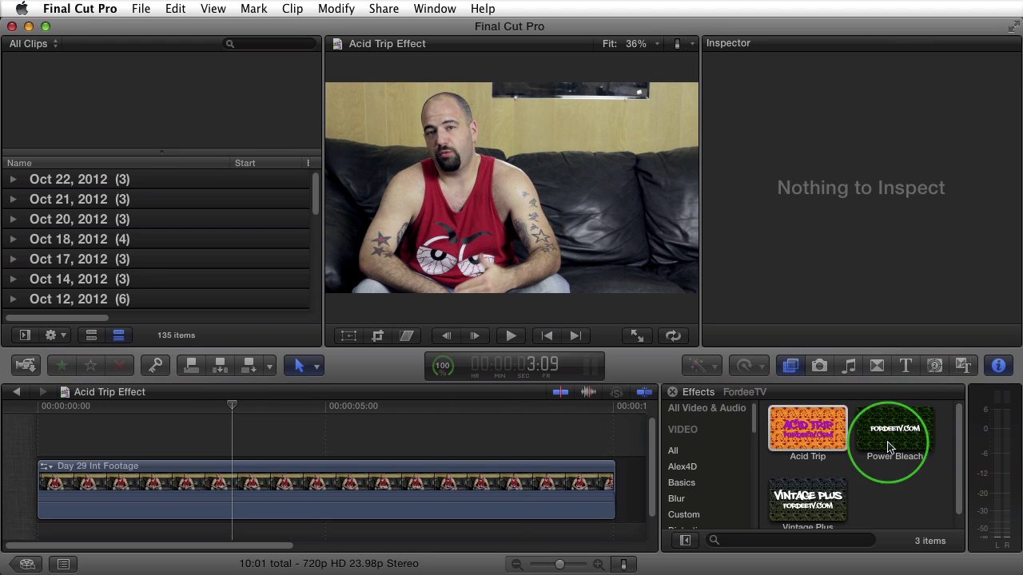
{"action": "left_click", "coordinate": [935, 366]}
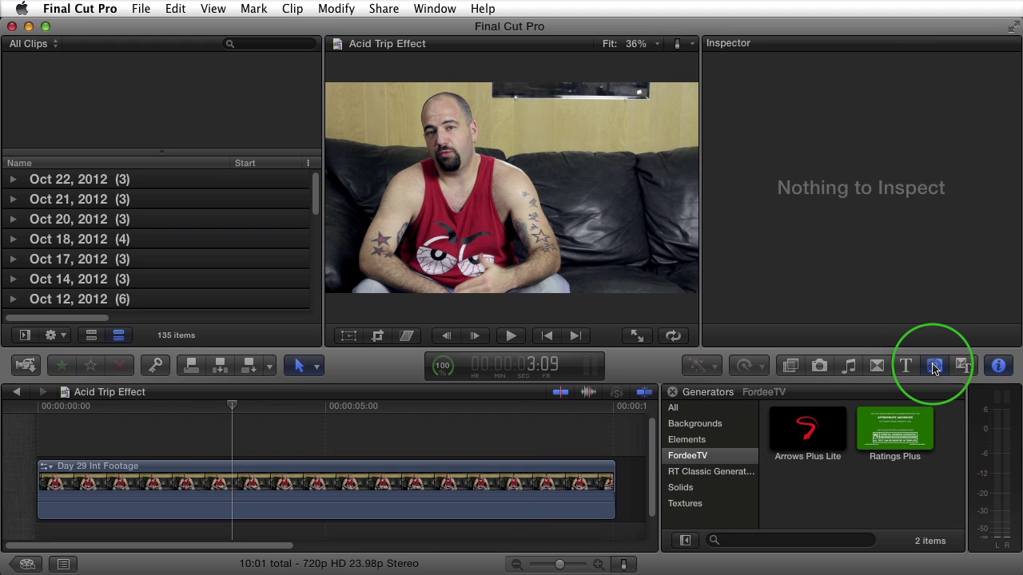
{"action": "left_click", "coordinate": [703, 411]}
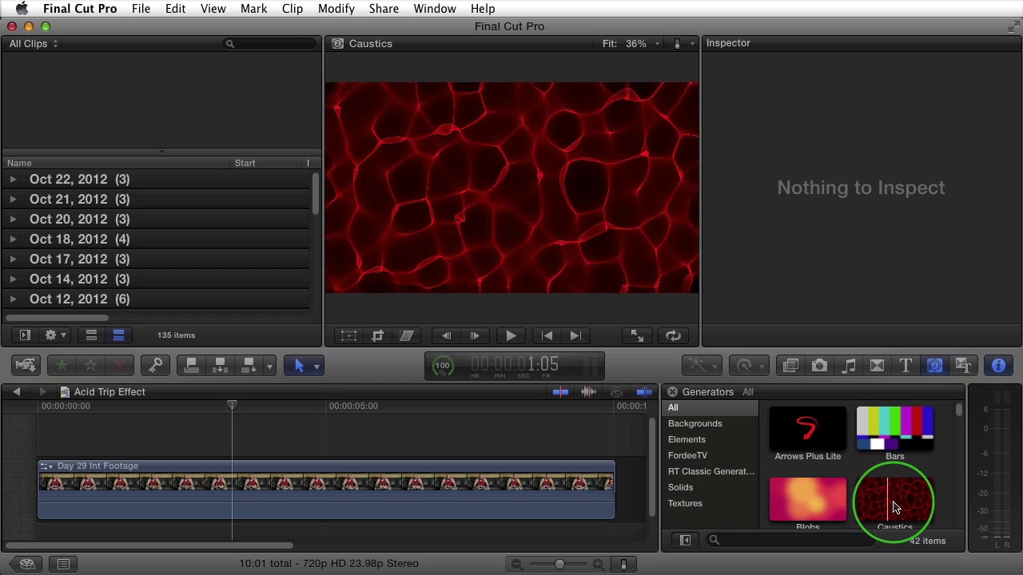
{"action": "left_click_drag", "start_coordinate": [900, 508], "coordinate": [38, 413]}
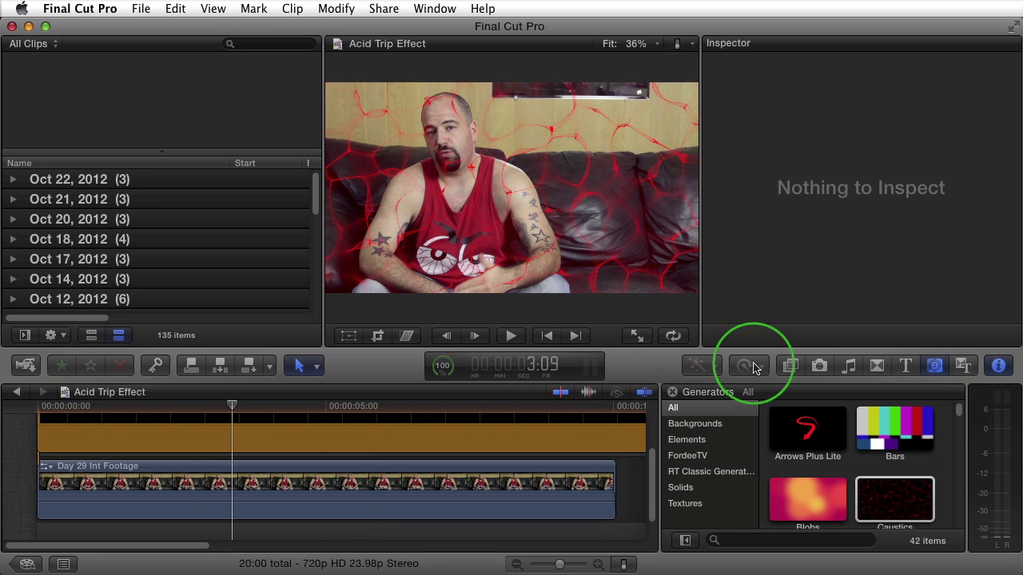
- Apply the Acid Trip effect to the Caustics clip and play back from about 1:07
{"action": "left_click", "coordinate": [791, 365]}
{"action": "left_click_drag", "start_coordinate": [798, 400], "coordinate": [489, 424]}
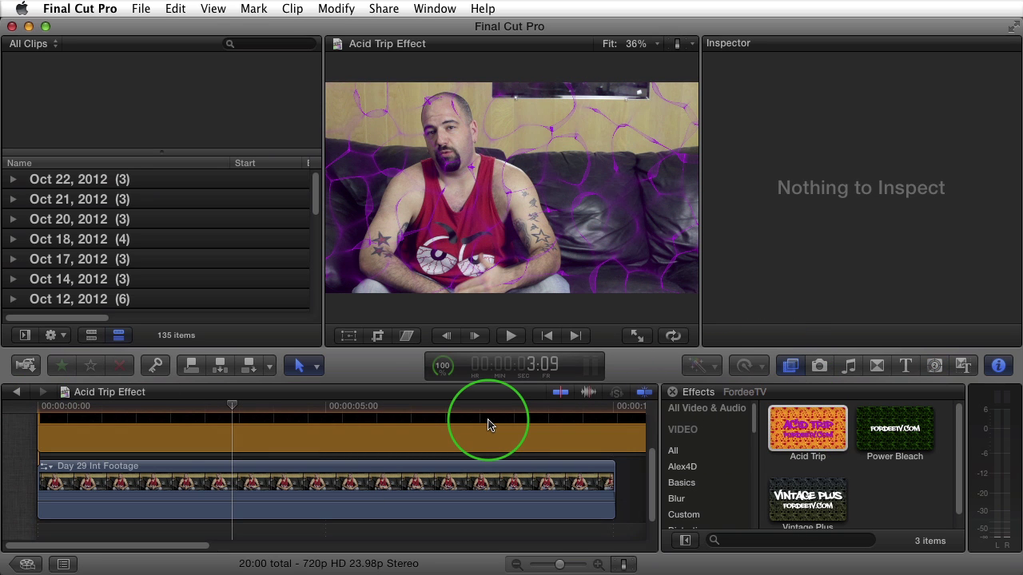
{"action": "left_click", "coordinate": [115, 407]}
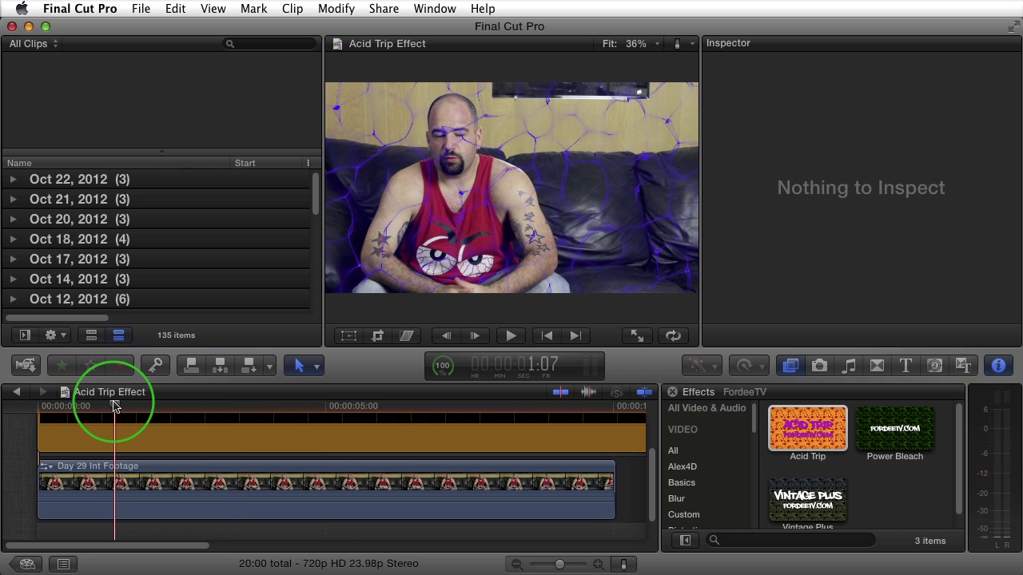
{"action": "key", "text": "space"}
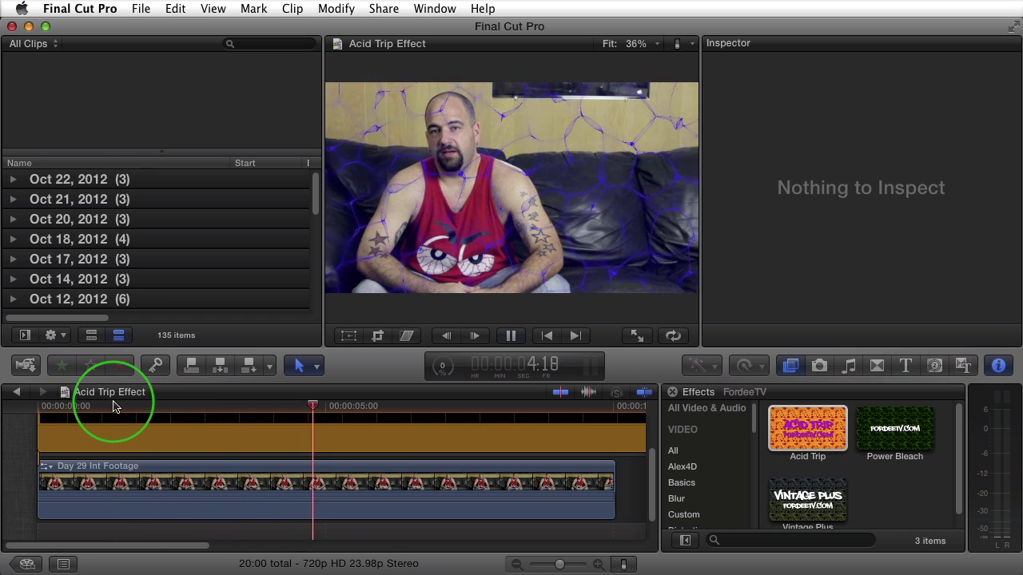
{"action": "key", "text": "space"}
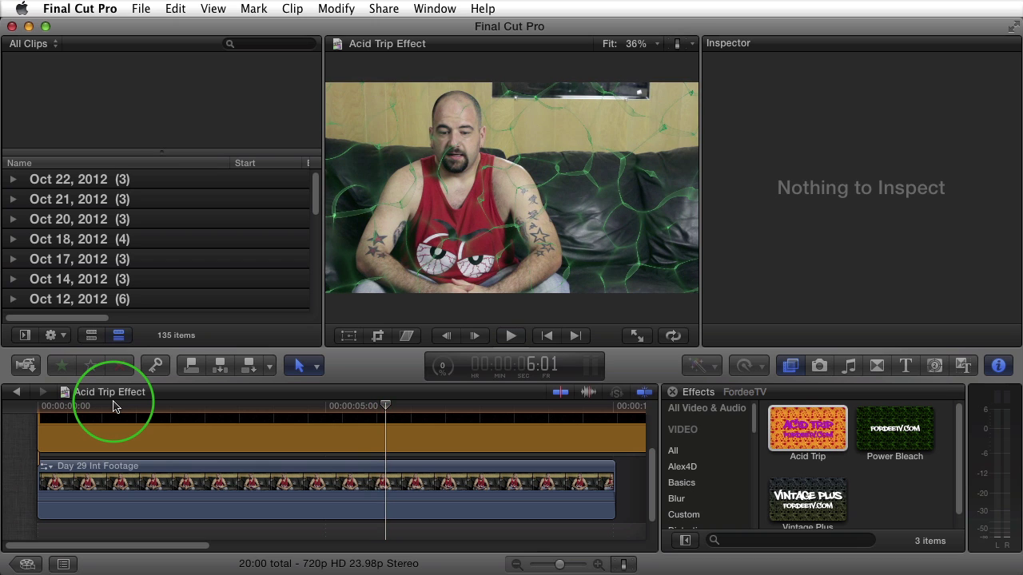
- Review the Caustics clip's Acid Trip settings, keeping Trip Speed Fast and Color Width 100
{"action": "left_click", "coordinate": [290, 434]}
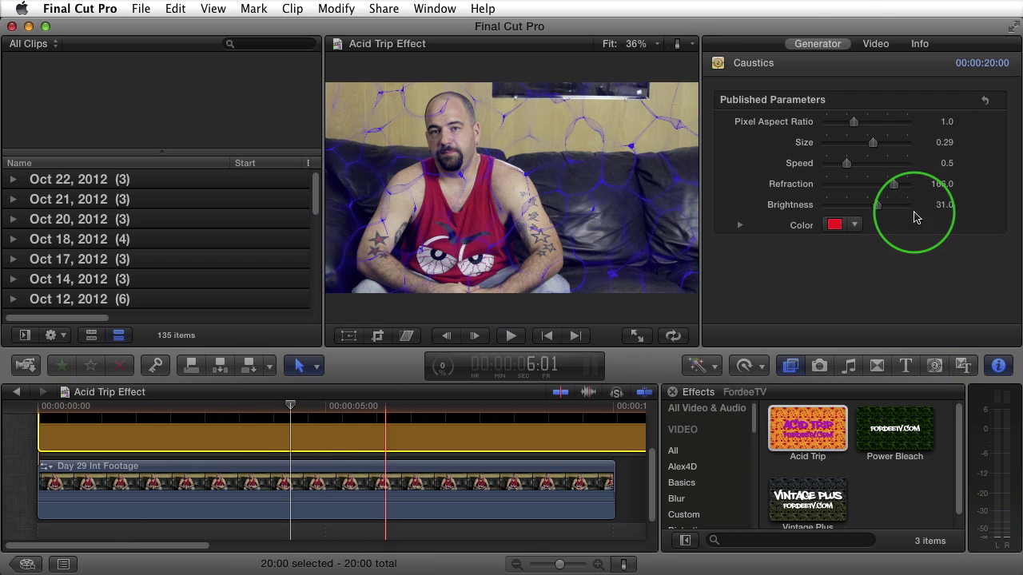
{"action": "left_click", "coordinate": [875, 44]}
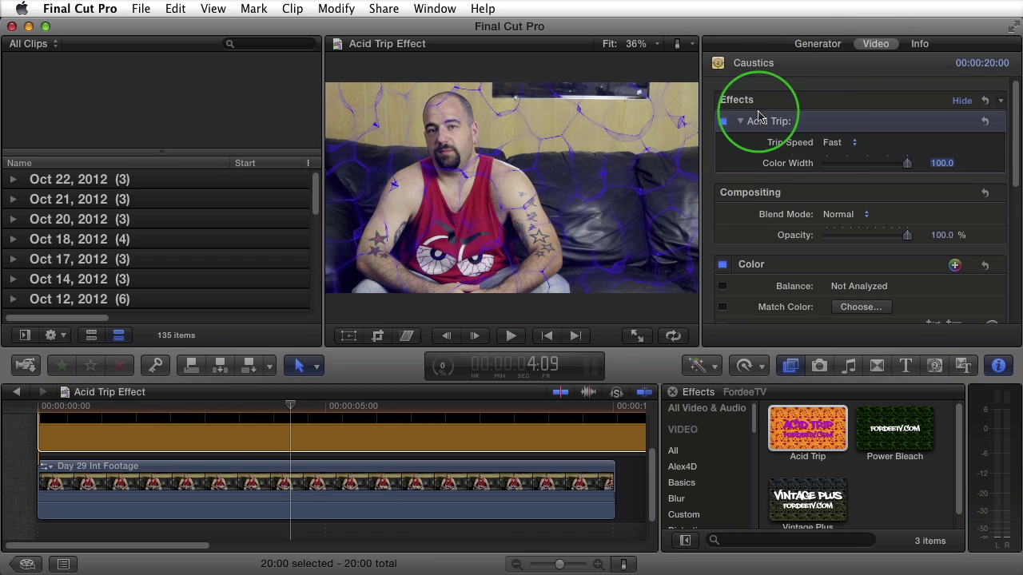
{"action": "left_click", "coordinate": [831, 142]}
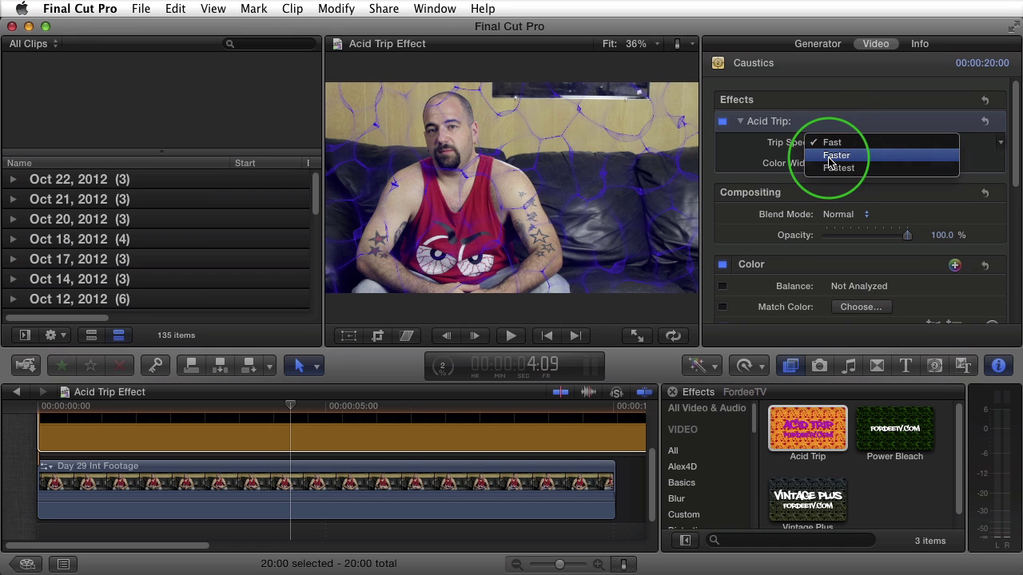
{"action": "left_click", "coordinate": [894, 166]}
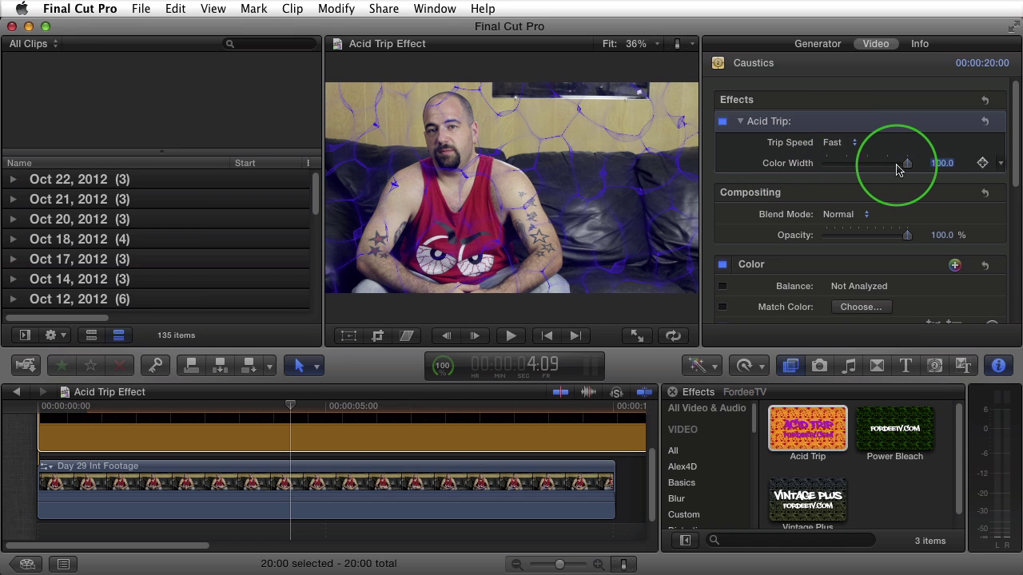
{"action": "left_click", "coordinate": [459, 457]}
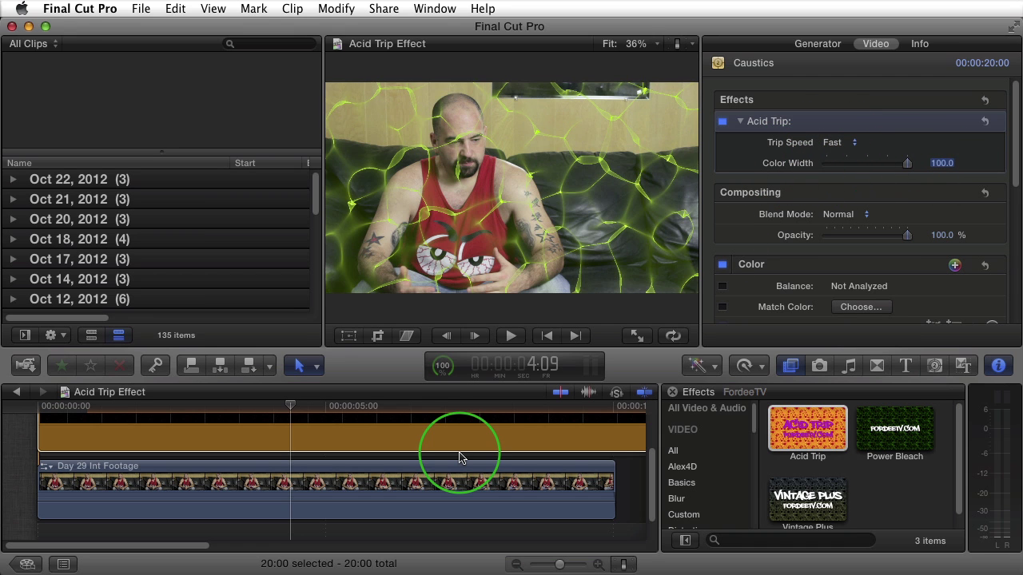
{"action": "left_click", "coordinate": [297, 445]}
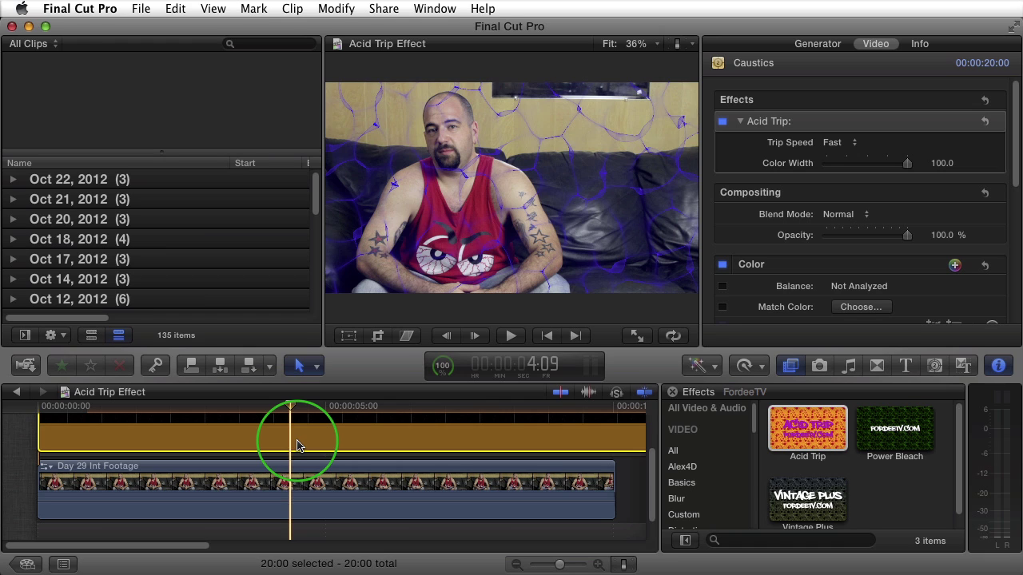